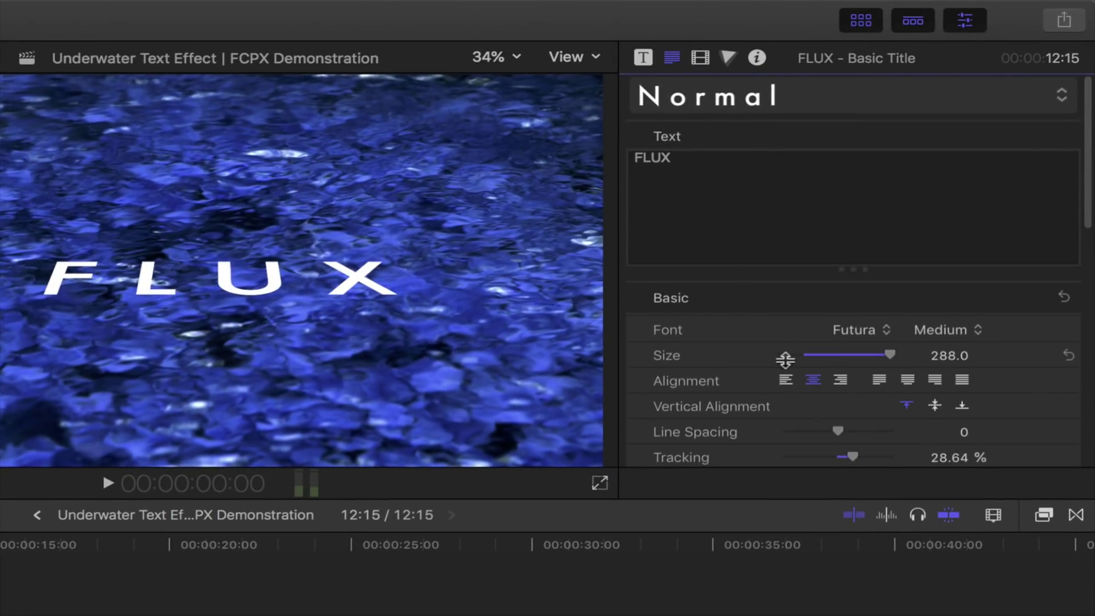
# Step: Show the FLUX title's face fill and set its opacity to 34.73% and blur to 6.02
pyautogui.scroll(-10, 794, 365)
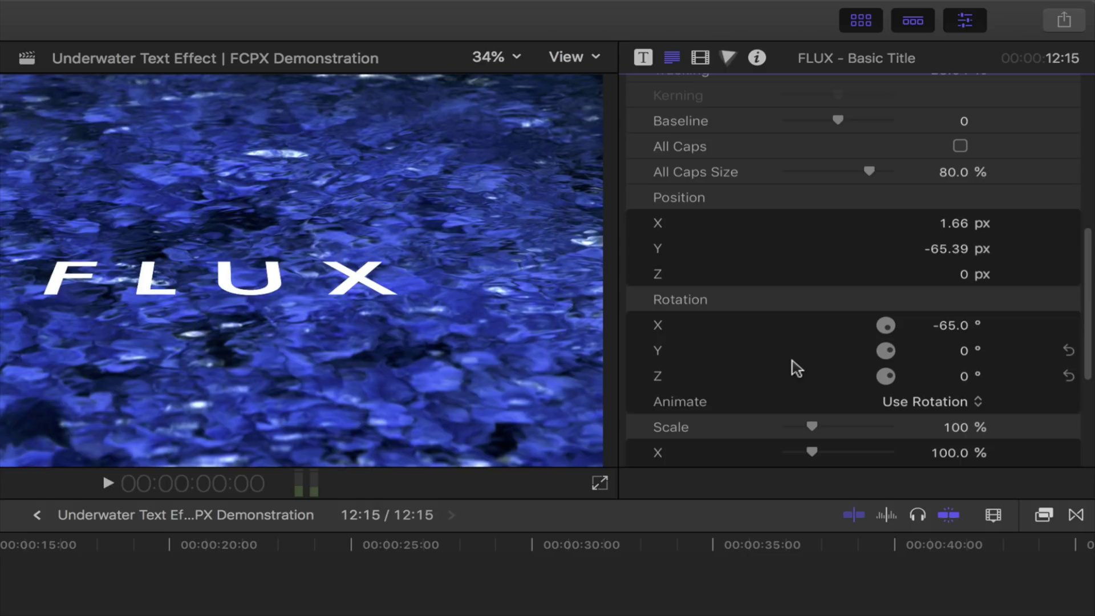
pyautogui.scroll(-8, 794, 362)
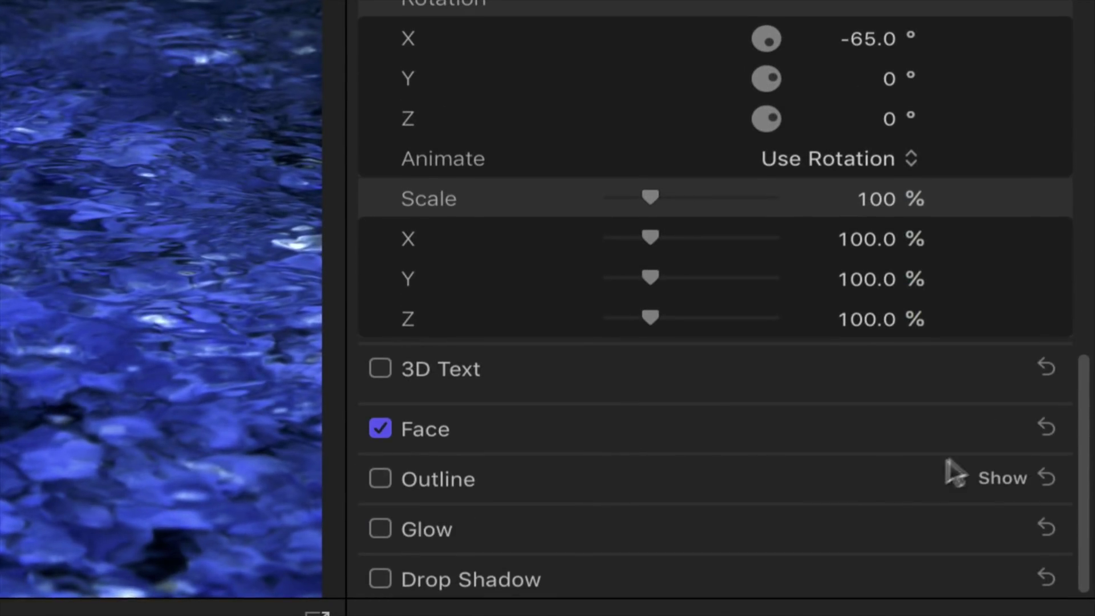
pyautogui.click(980, 435)
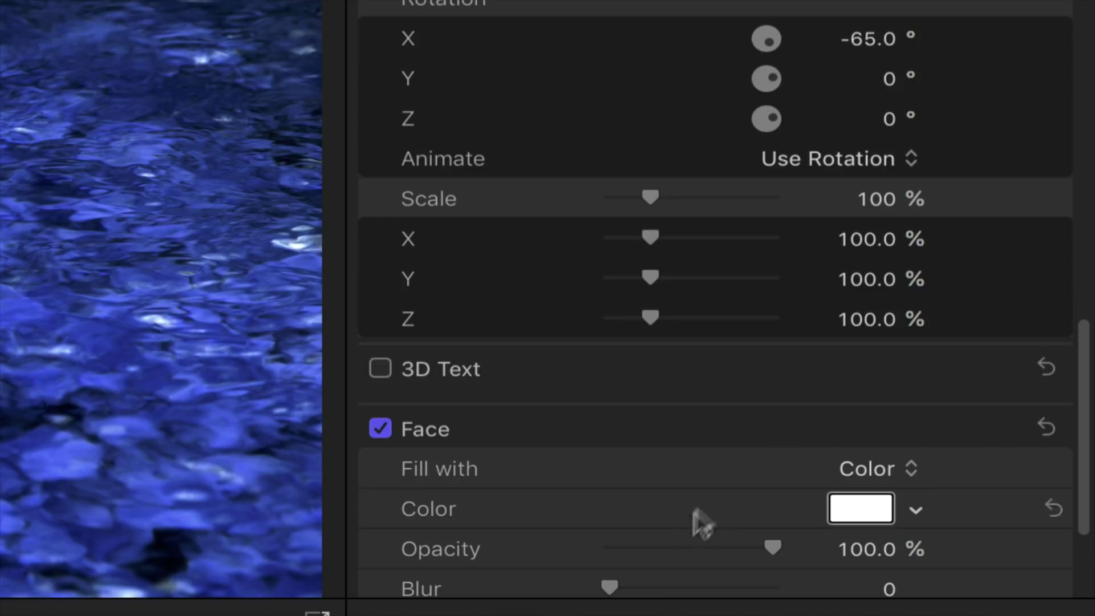
pyautogui.scroll(-3, 683, 533)
pyautogui.click(867, 416)
pyautogui.write('34.73')
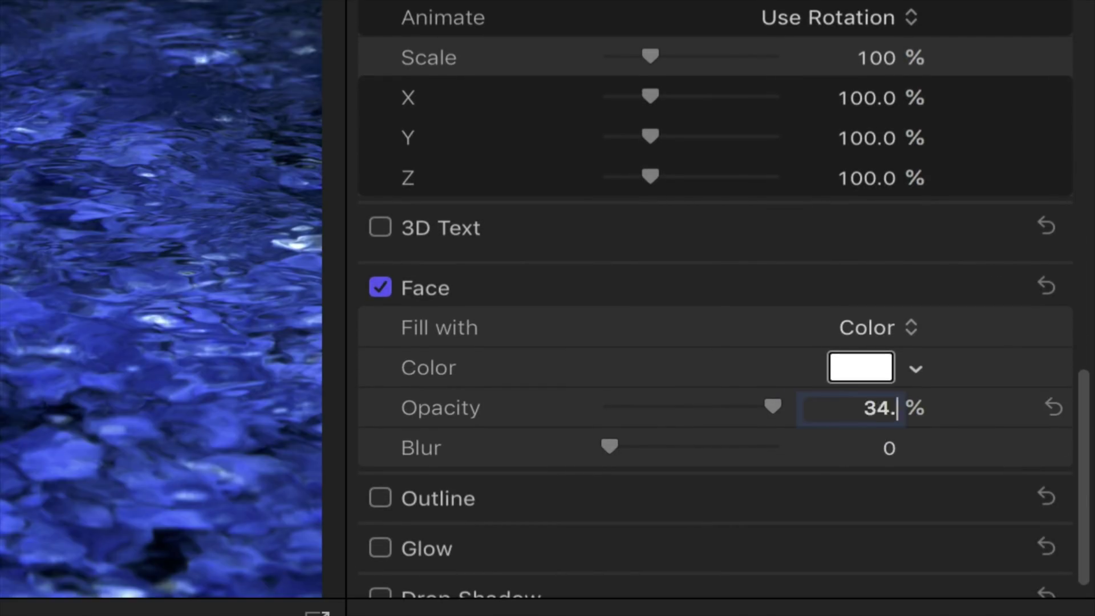
pyautogui.press('Return')
pyautogui.click(887, 447)
pyautogui.write('6.02')
pyautogui.press('Return')
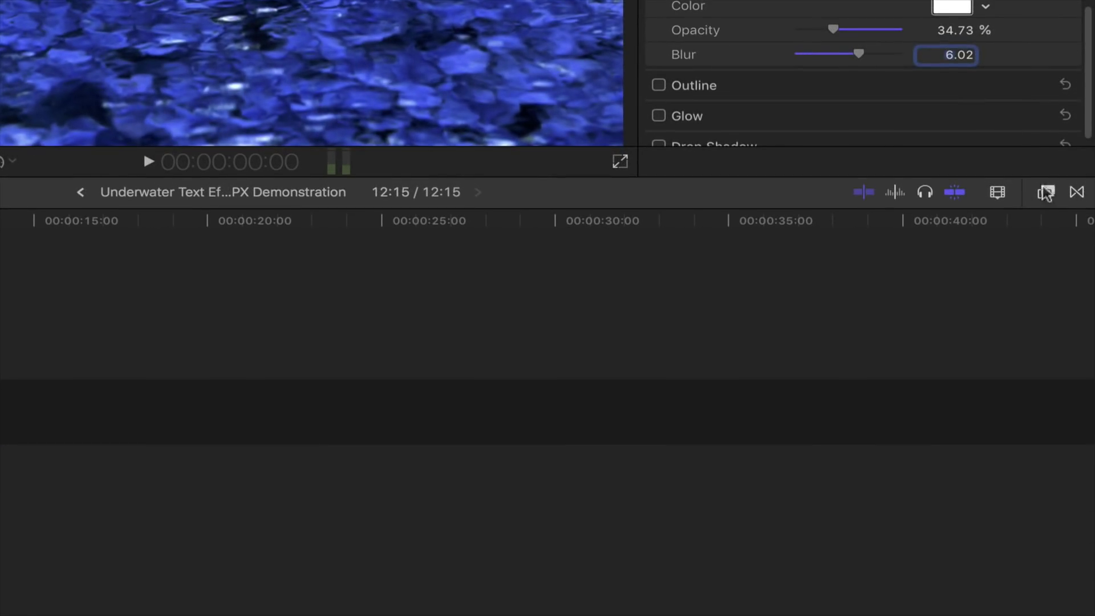
# Step: Find the Underwater effect in the Effects browser and apply it to the FLUX title
pyautogui.press('super+5')
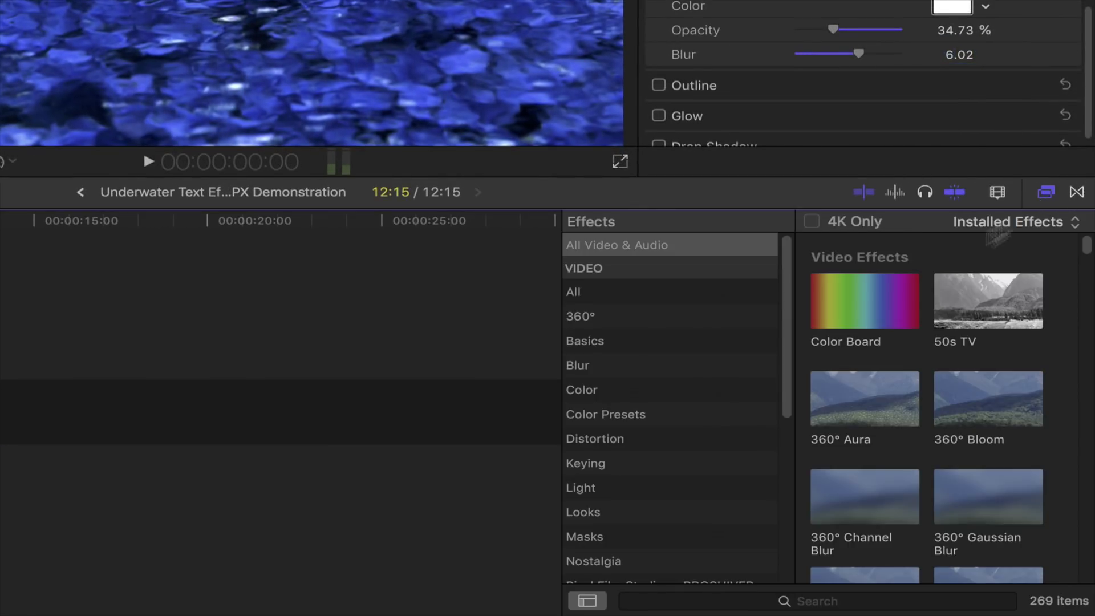
pyautogui.click(813, 594)
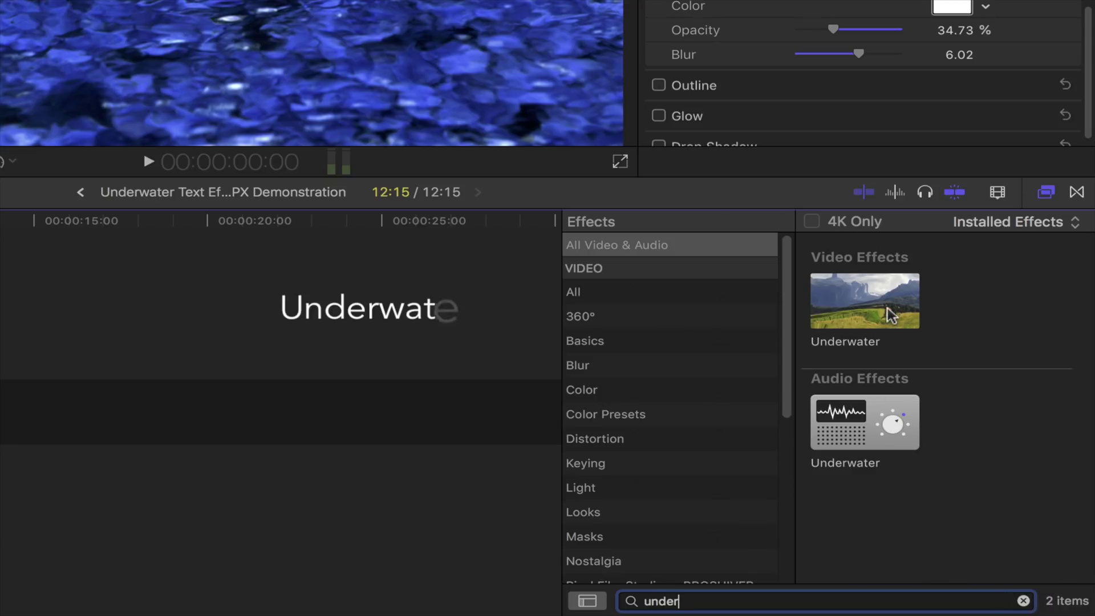
pyautogui.click(889, 311)
pyautogui.doubleClick(888, 307)
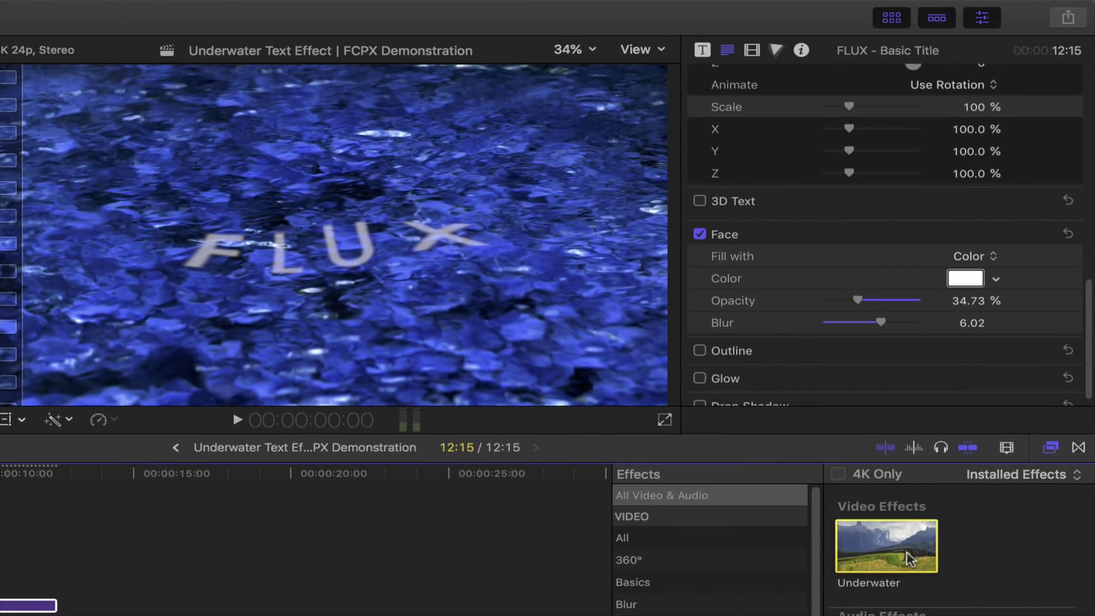
# Step: Set the Underwater effect's Size to 3.6, Speed to 23.57 and Refraction to 52.0
pyautogui.click(752, 51)
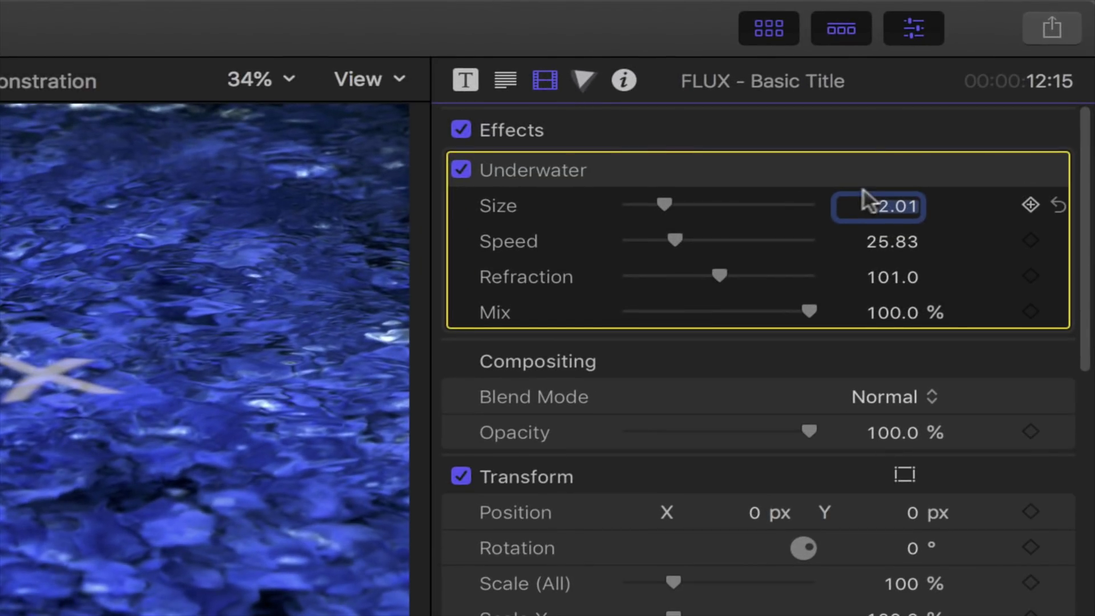
pyautogui.write('3.6')
pyautogui.press('Tab')
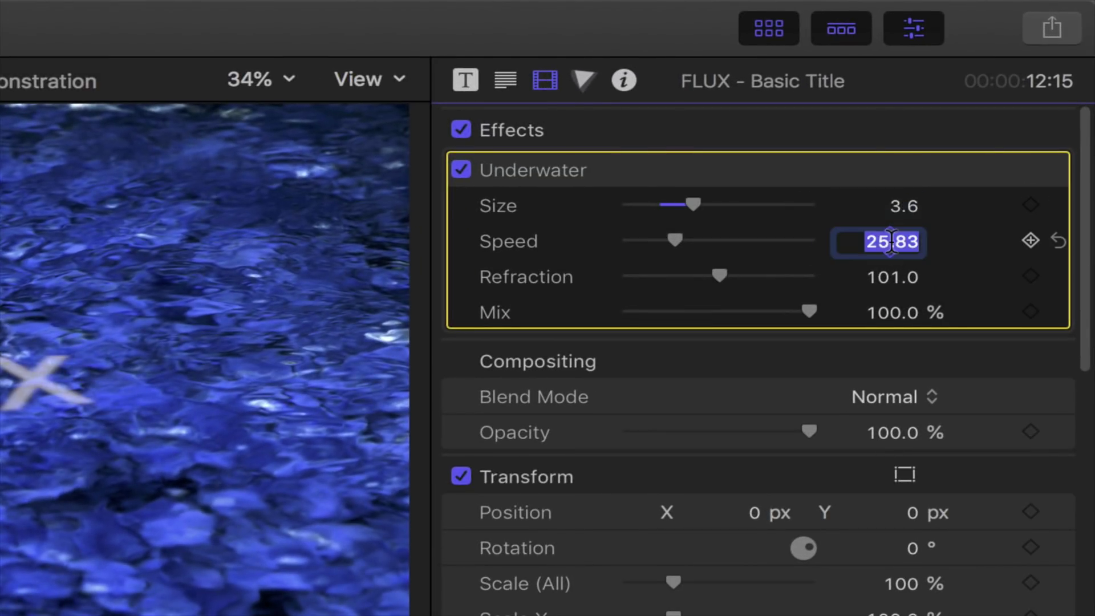
pyautogui.write('23.57')
pyautogui.press('Tab')
pyautogui.write('52.0')
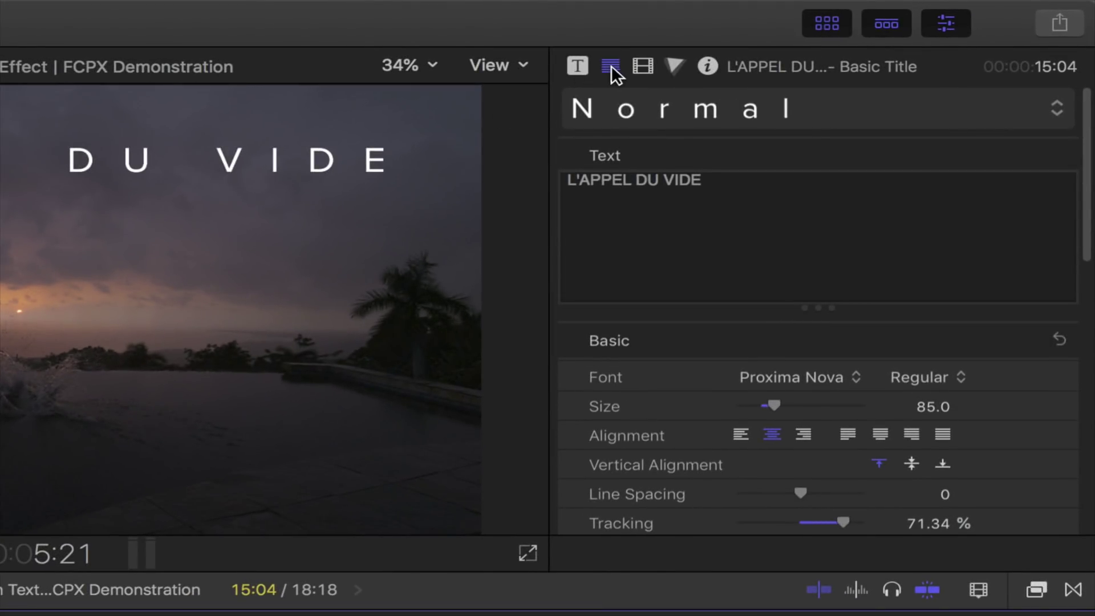
# Step: Show the L'APPEL DU VIDE title's glow settings and set Blur 7 and Radius 15
pyautogui.scroll(-10, 659, 426)
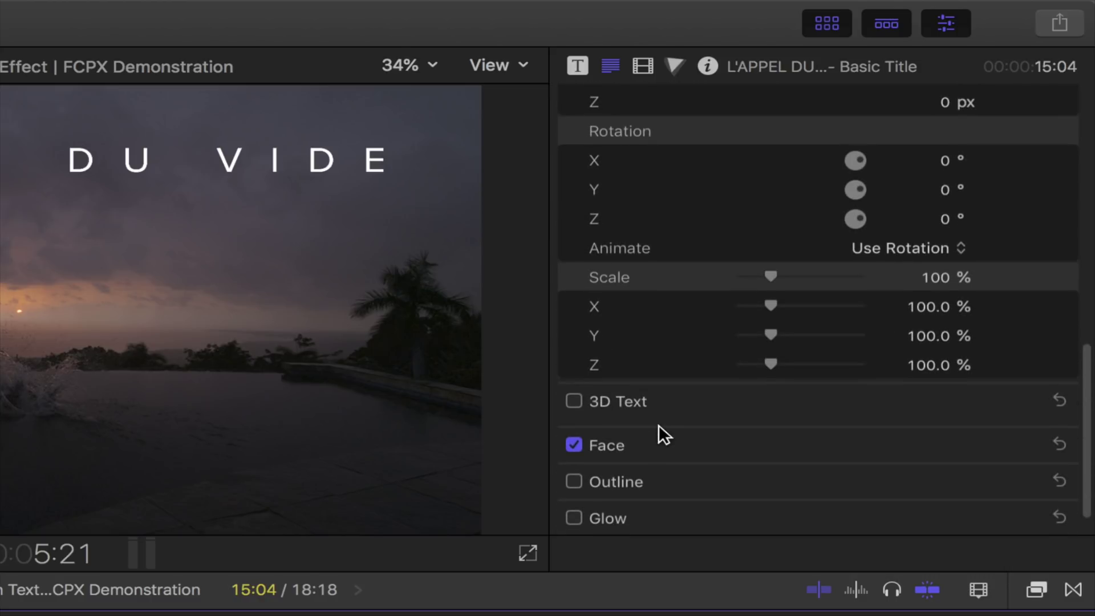
pyautogui.scroll(-2, 658, 424)
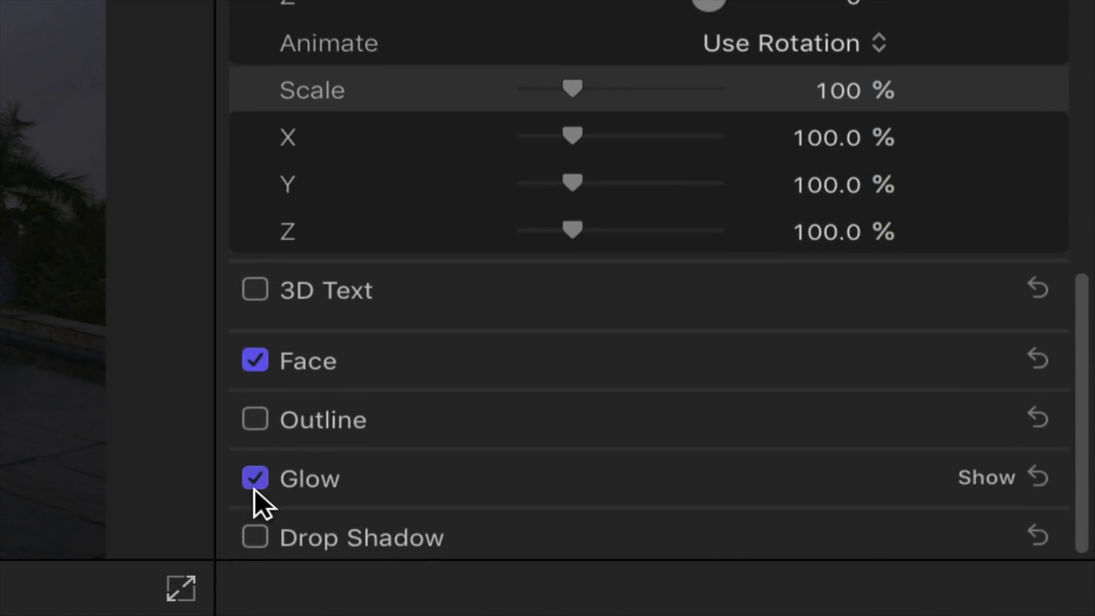
pyautogui.click(983, 474)
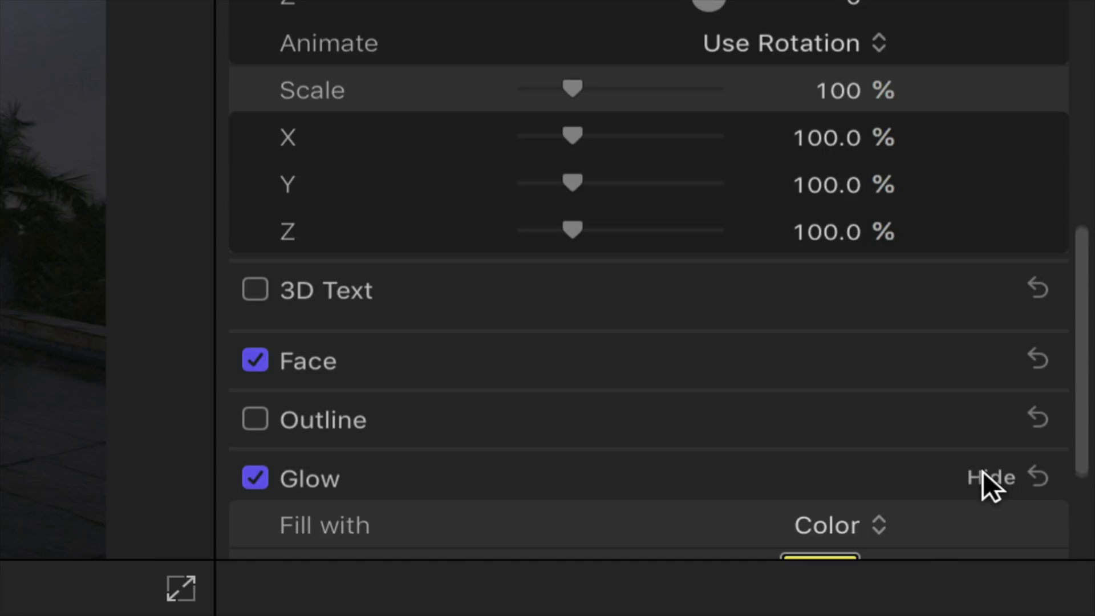
pyautogui.scroll(-5, 638, 524)
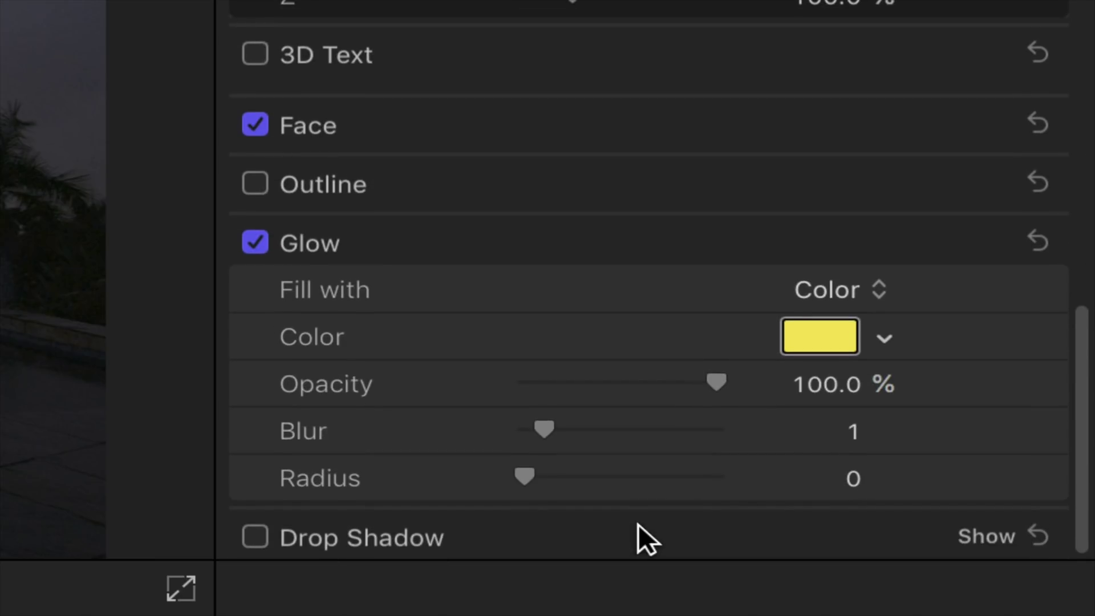
pyautogui.click(861, 436)
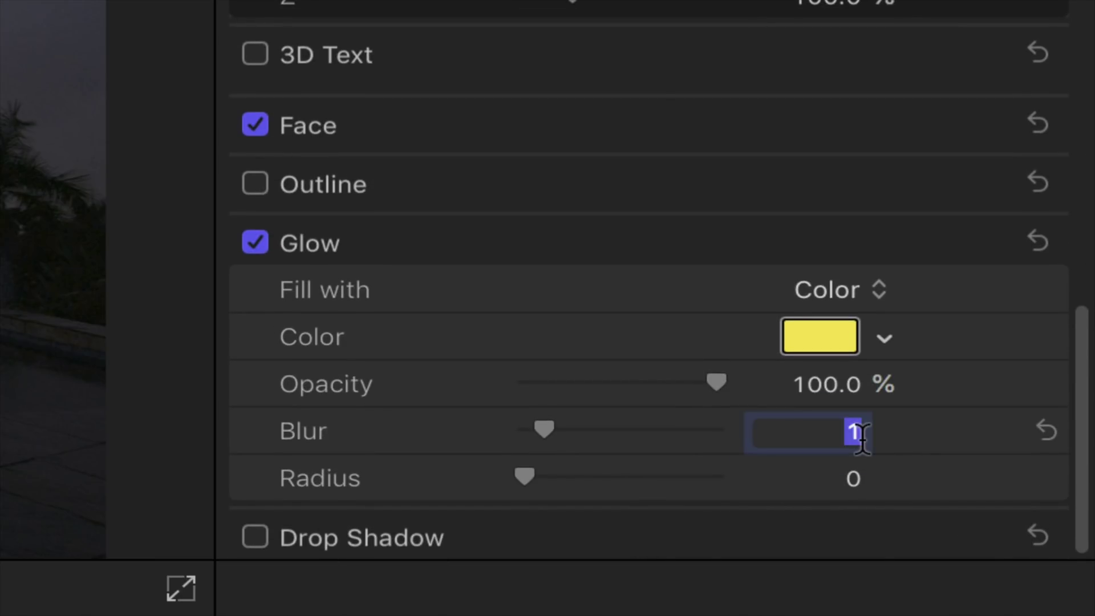
pyautogui.write('7')
pyautogui.click(855, 476)
pyautogui.write('15')
pyautogui.press('Return')
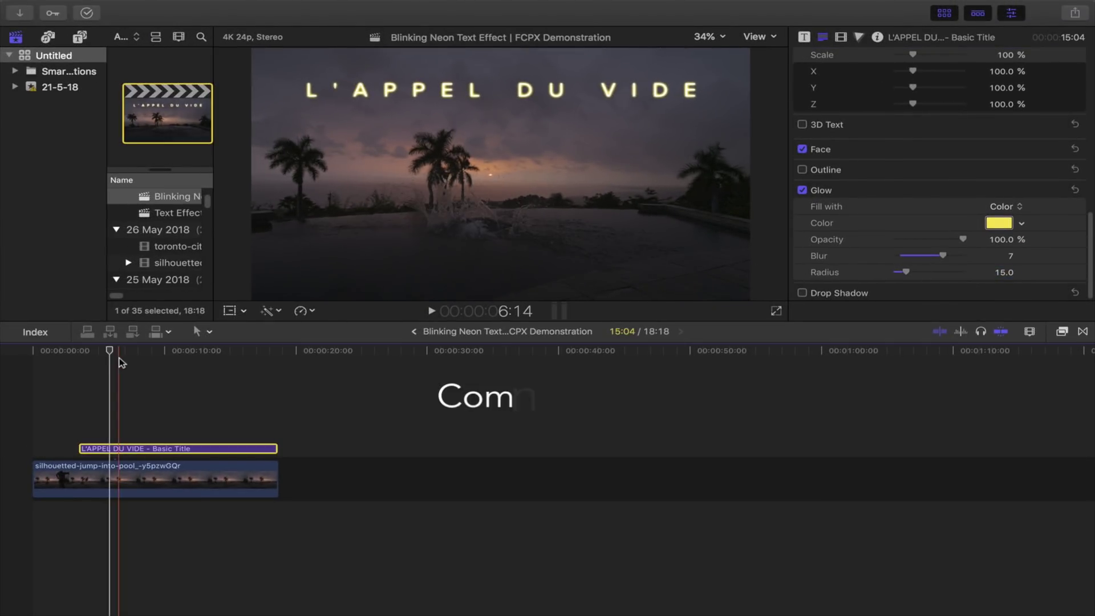
# Step: Zoom in on the title's start and blade it into several short pieces
pyautogui.press('super+equal')
pyautogui.press('super+equal')
pyautogui.press('super+equal')
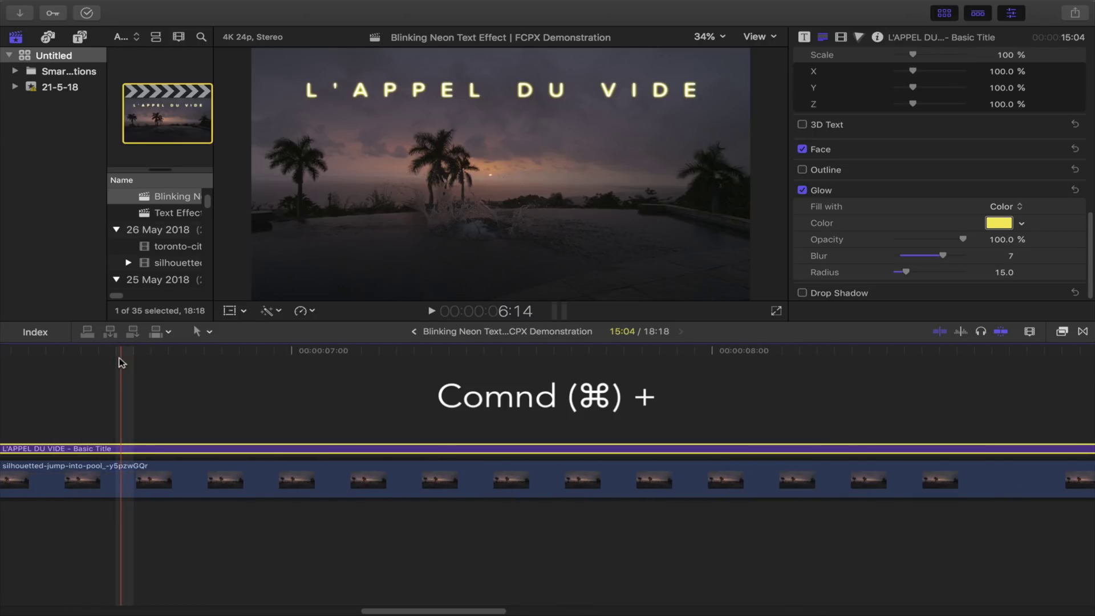
pyautogui.hscroll(-10, 121, 362)
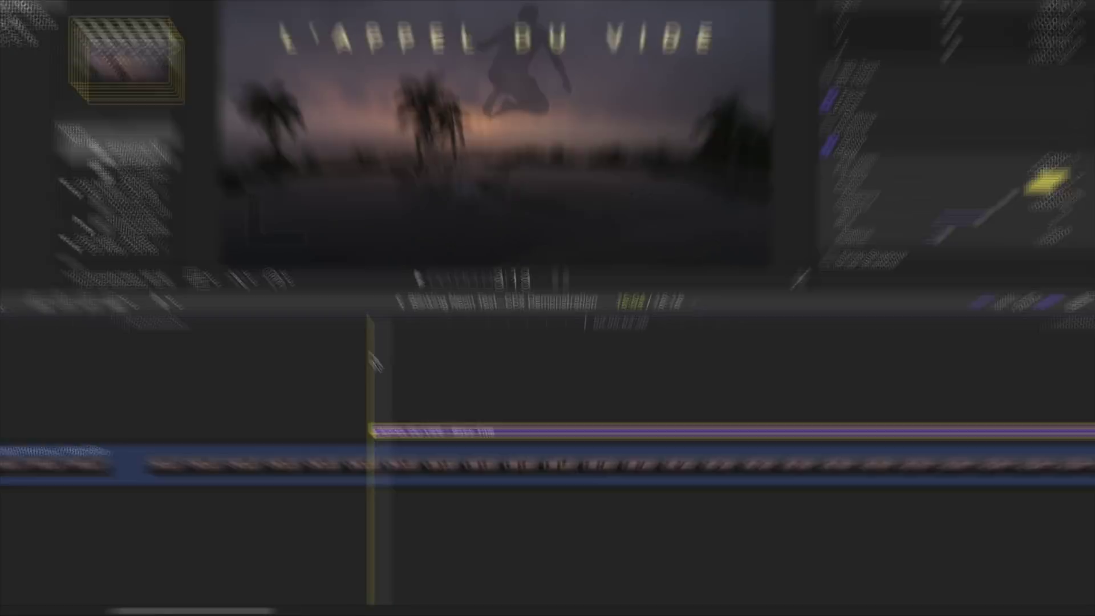
pyautogui.click(392, 379)
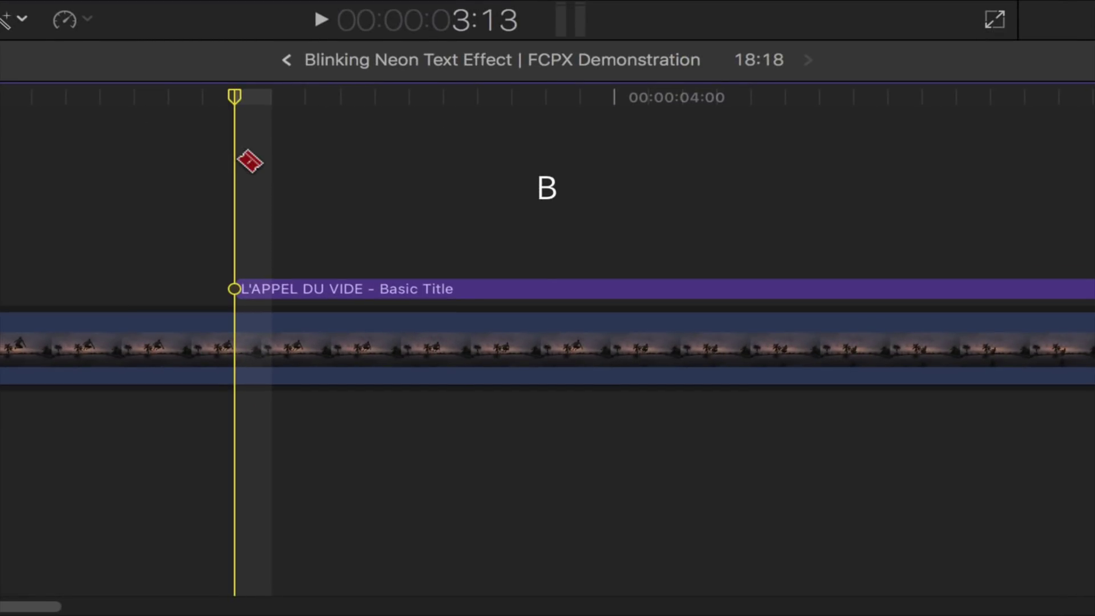
pyautogui.press('Right')
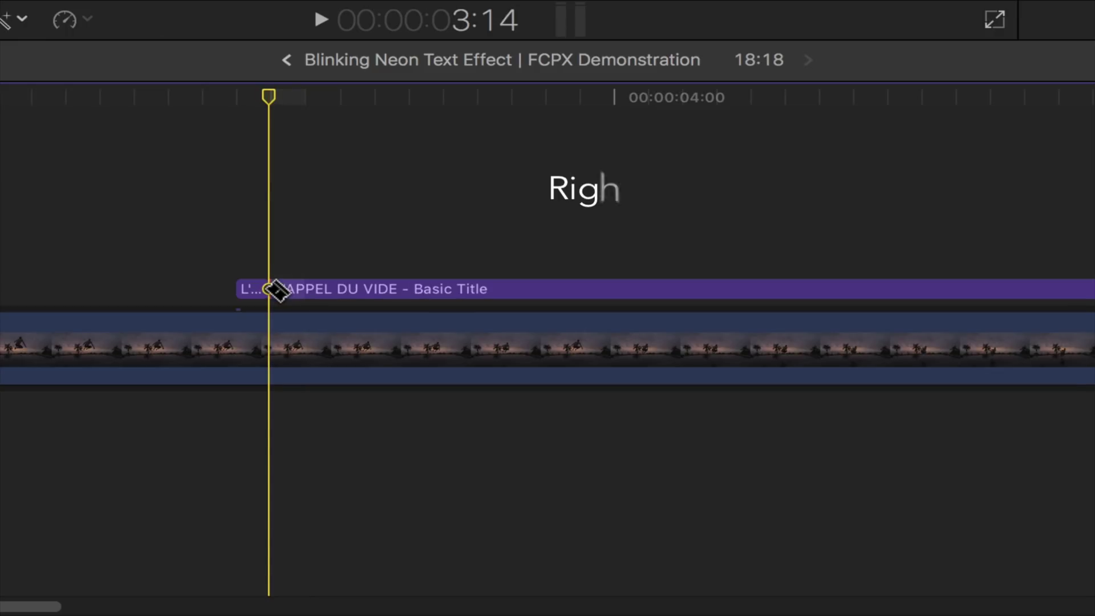
pyautogui.press('Right')
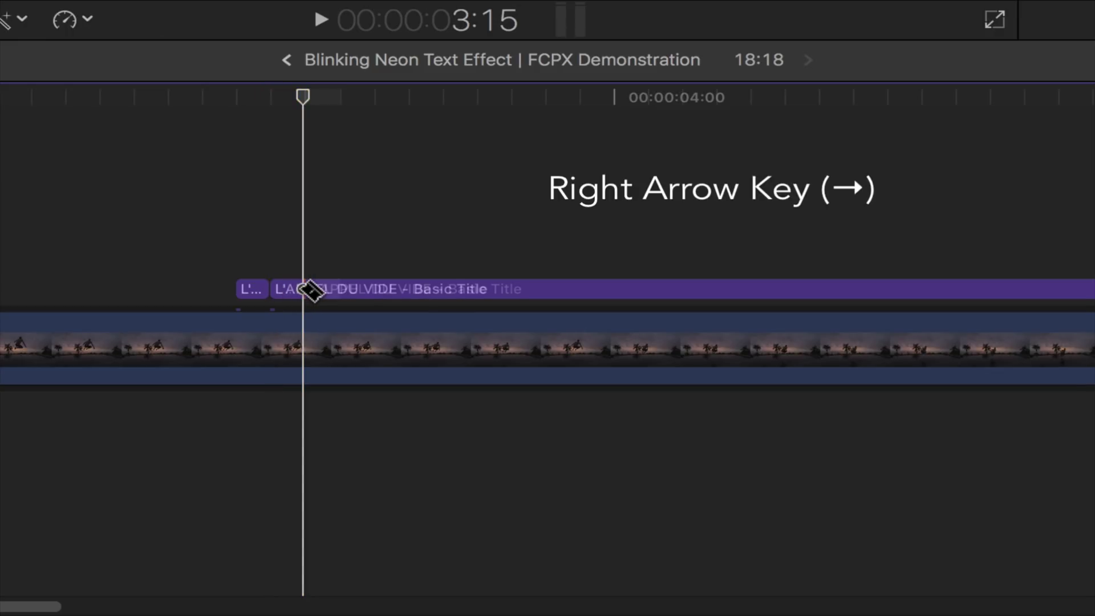
pyautogui.click(303, 288)
pyautogui.press('Right')
pyautogui.click(337, 289)
pyautogui.click(372, 289)
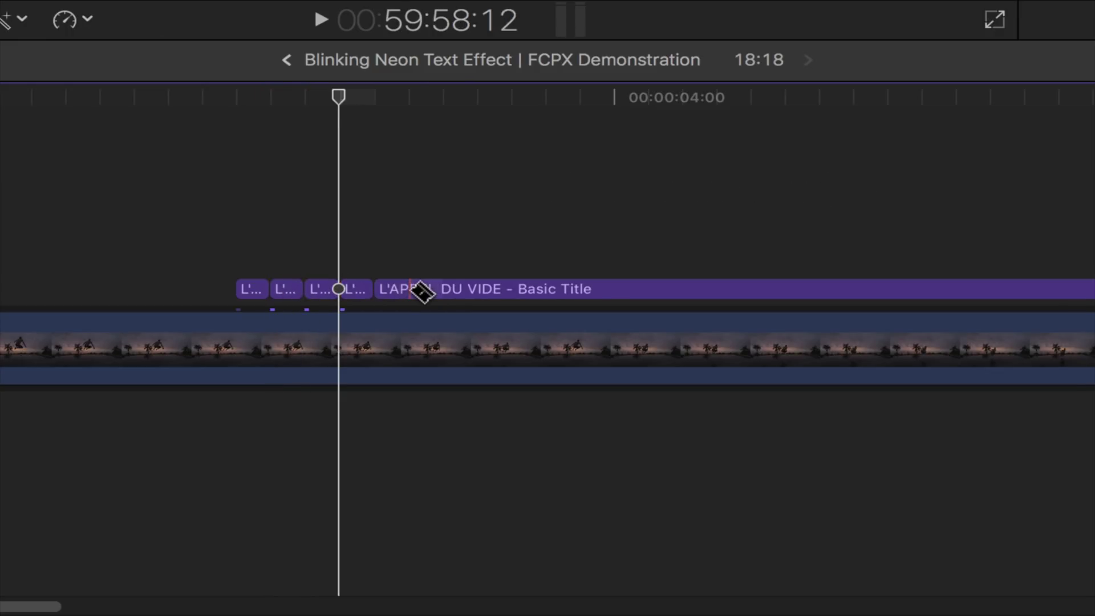
pyautogui.click(409, 288)
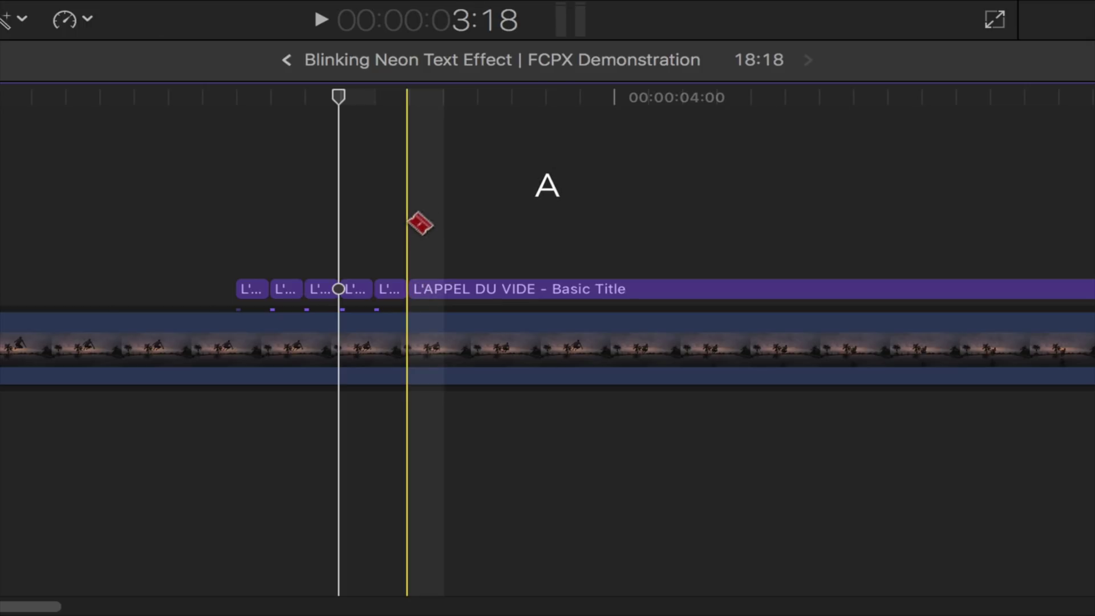
# Step: Select the first, third and fifth title pieces and disable them so the title blinks
pyautogui.press('a')
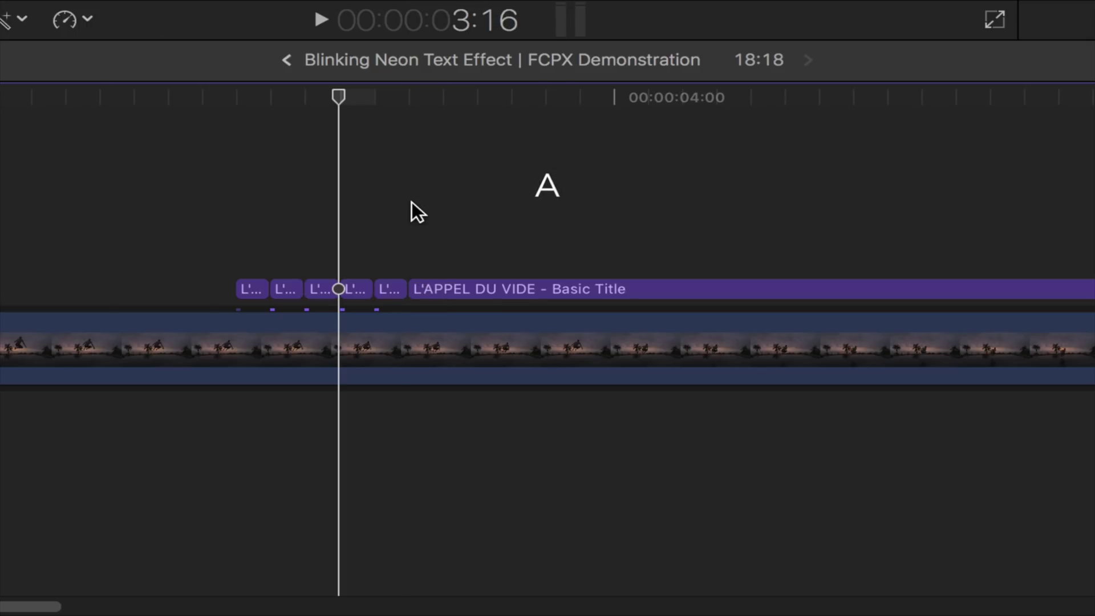
pyautogui.press('v')
pyautogui.click(249, 285)
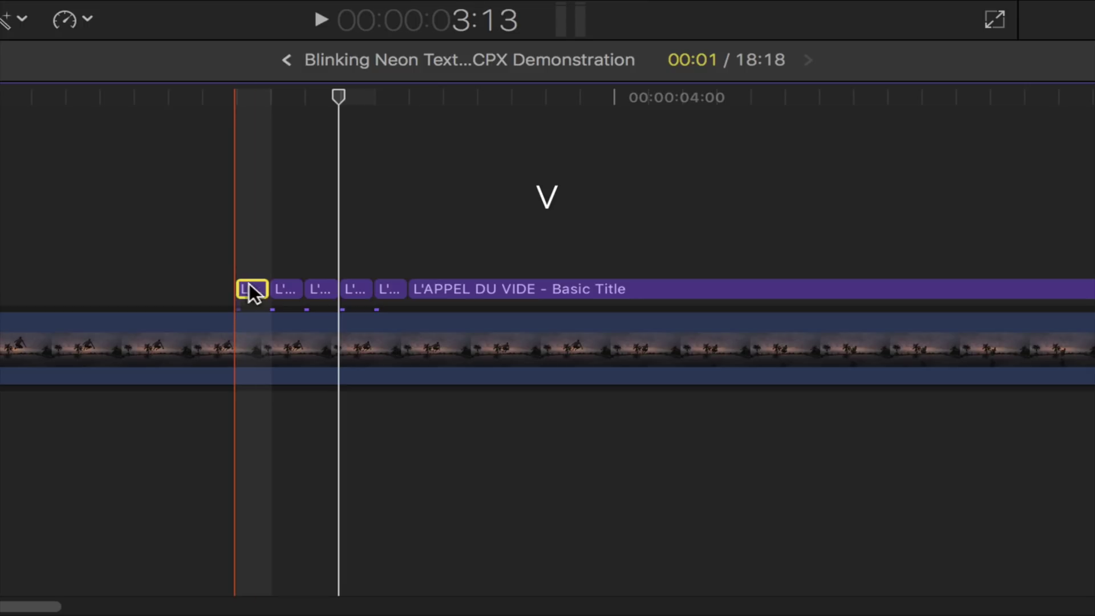
pyautogui.click(320, 289)
pyautogui.press('v')
pyautogui.click(389, 289)
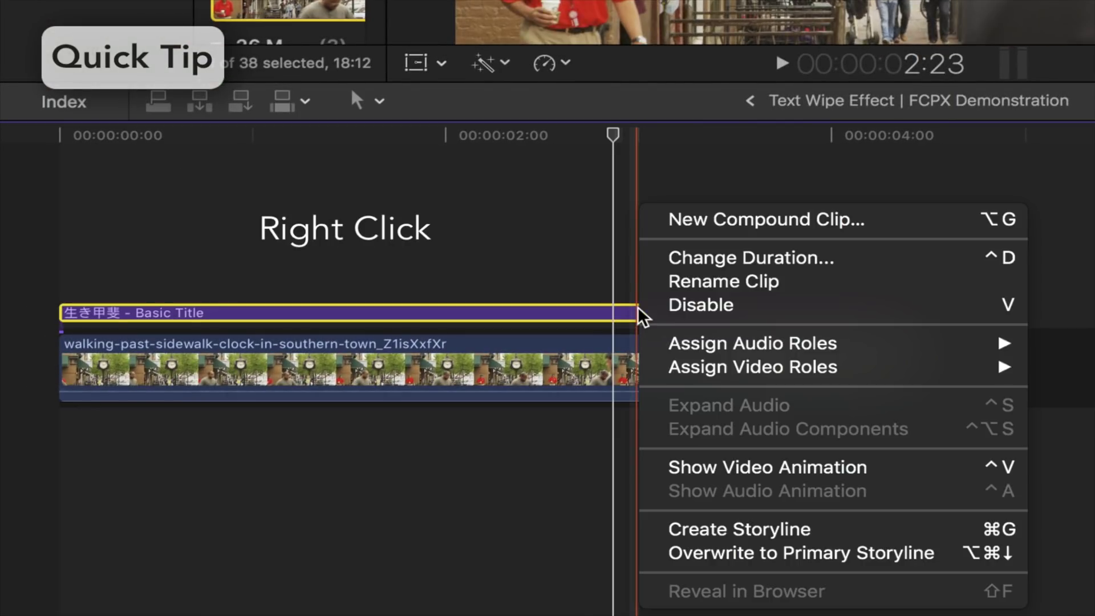
# Step: Nest the 生き甲斐 title clip in a new compound clip
pyautogui.click(725, 218)
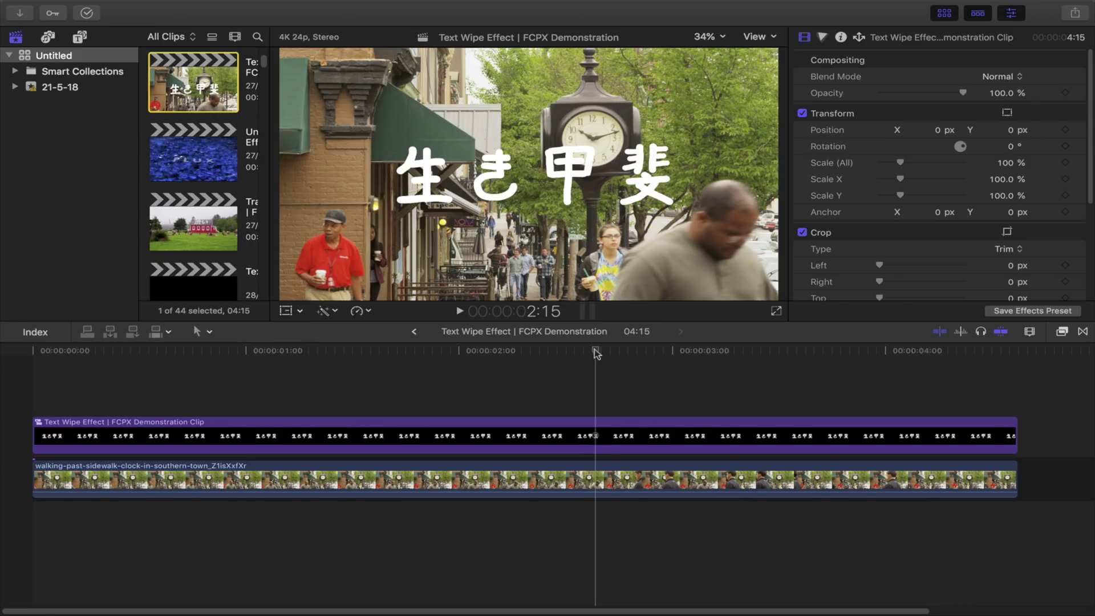
# Step: Split the title compound clip where the man reaches the text and select the second piece
pyautogui.moveTo(596, 353); pyautogui.dragTo(652, 361)
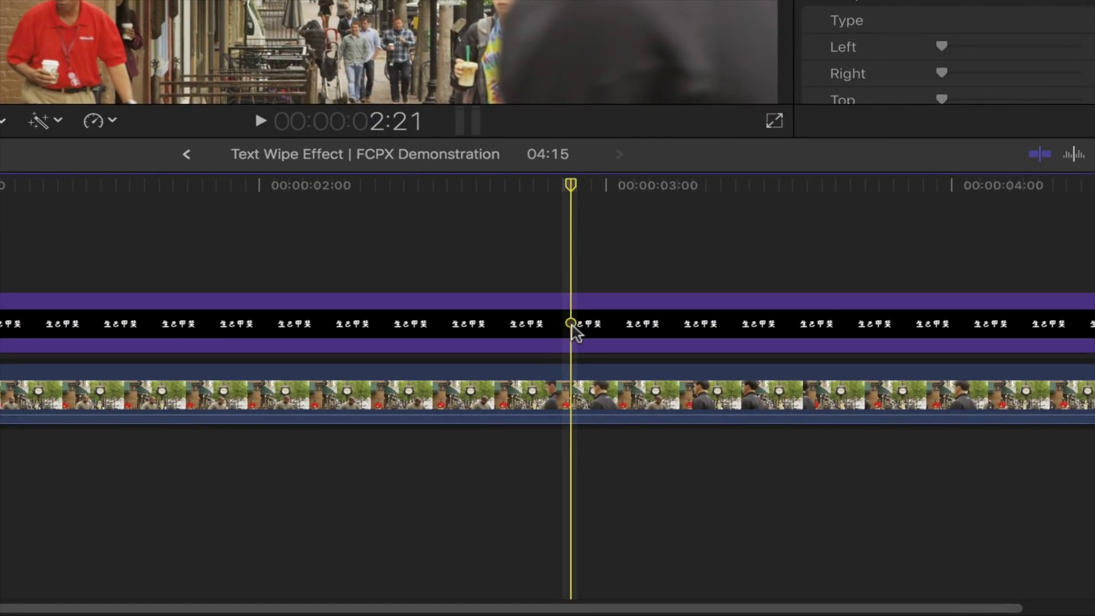
pyautogui.click(575, 332)
pyautogui.press('super+b')
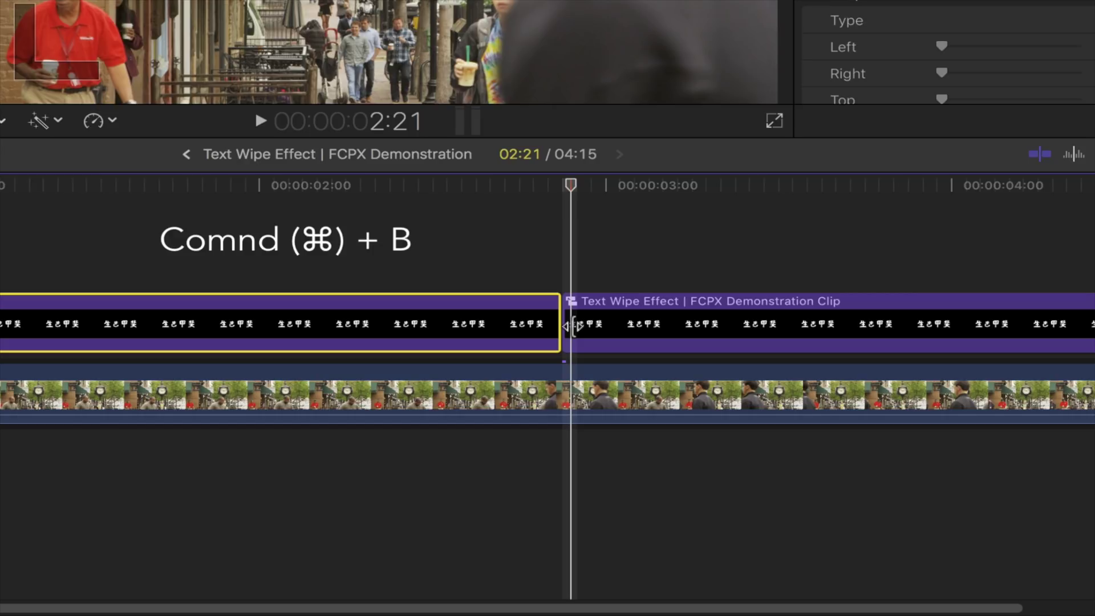
pyautogui.click(679, 319)
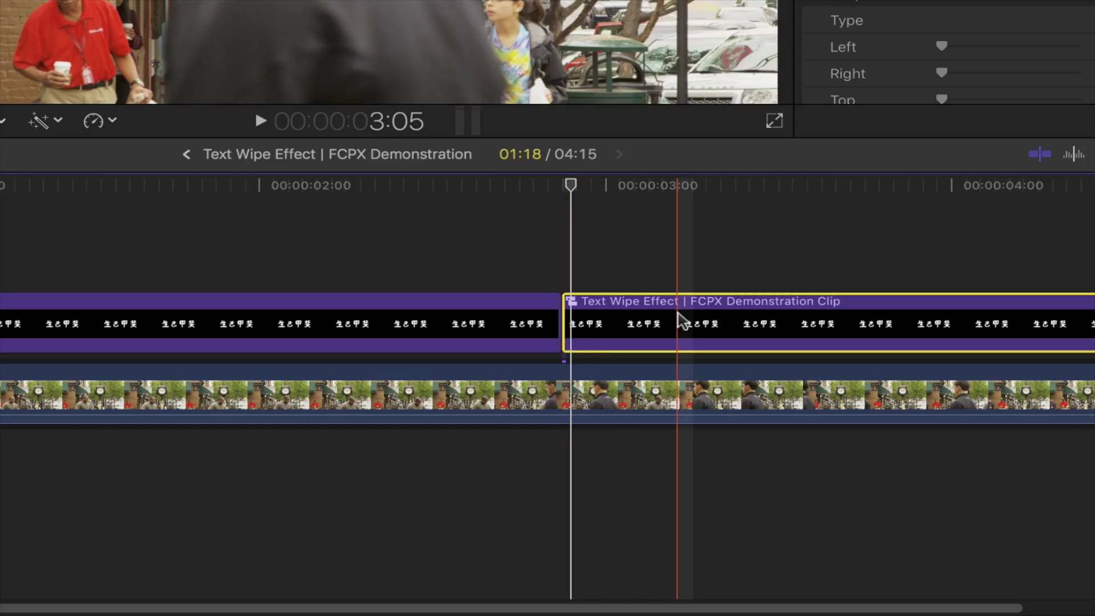
# Step: Search the effects for 'draw' and apply Draw Mask to the second title piece
pyautogui.click(1042, 155)
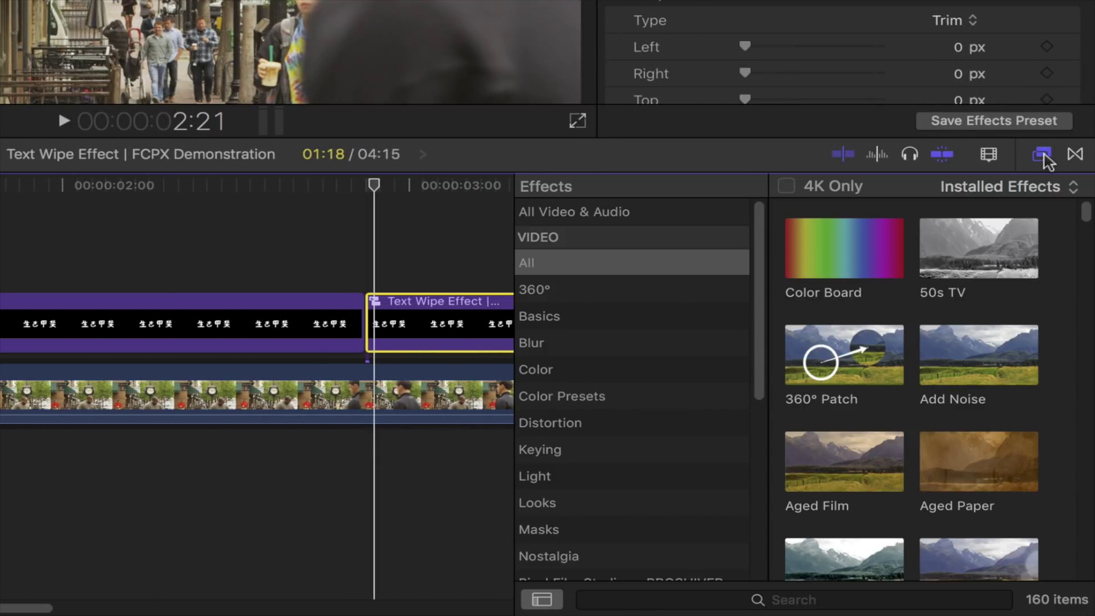
pyautogui.click(728, 598)
pyautogui.write('draw')
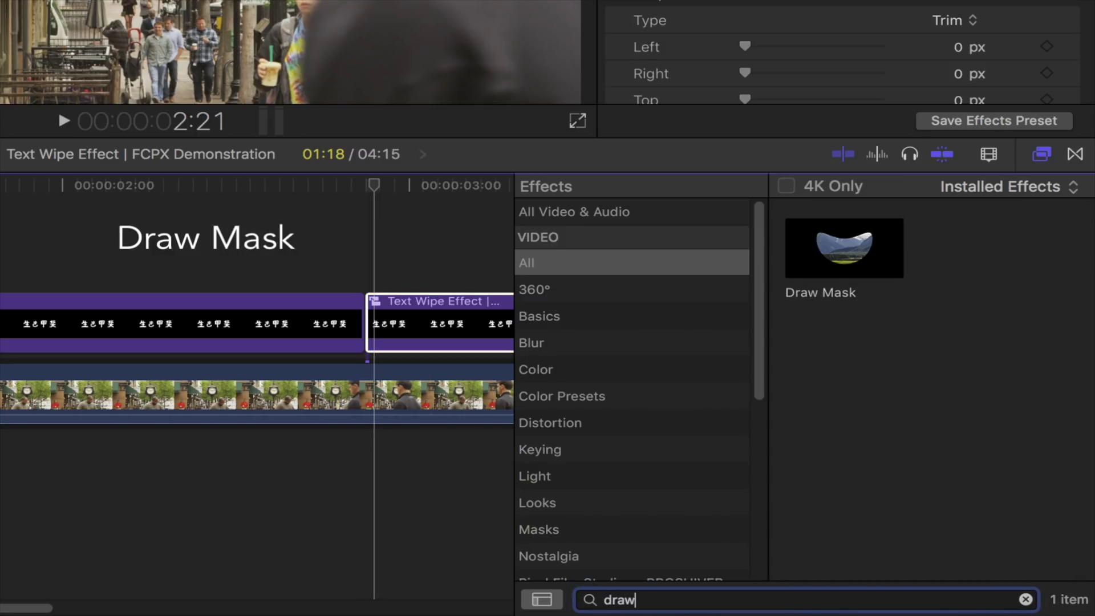
pyautogui.doubleClick(845, 268)
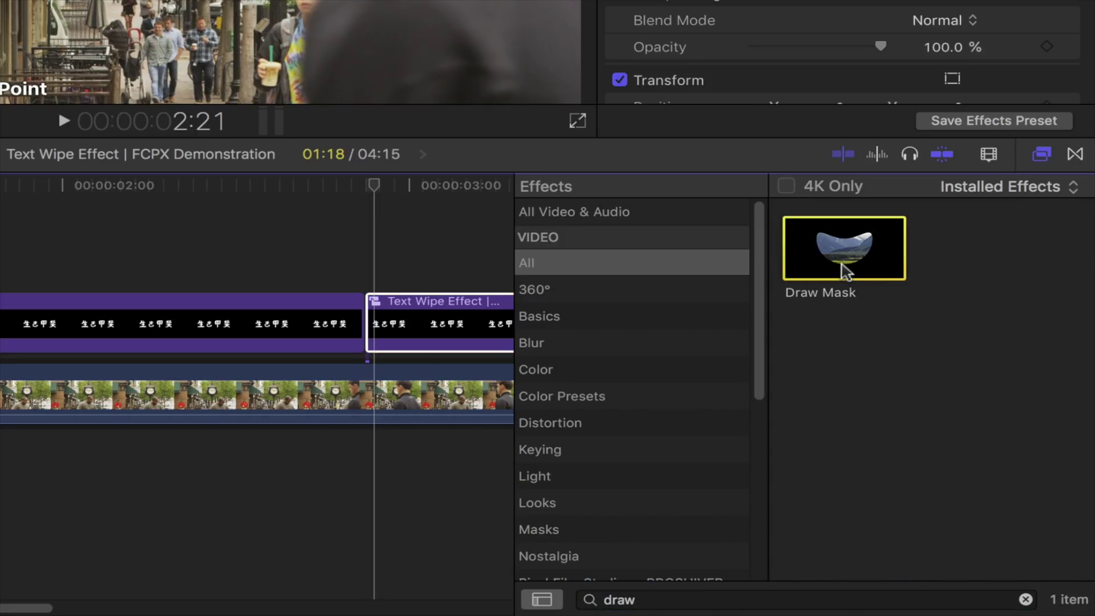
pyautogui.click(1041, 154)
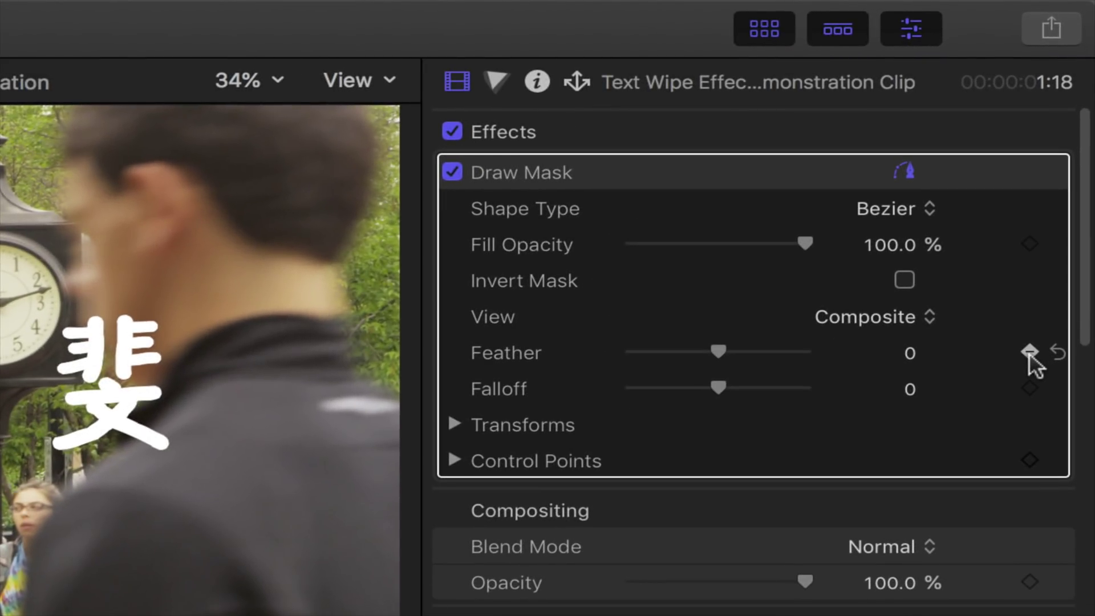
# Step: Add starting Draw Mask keyframes for Feather, Falloff, Position and Control Points
pyautogui.click(1030, 358)
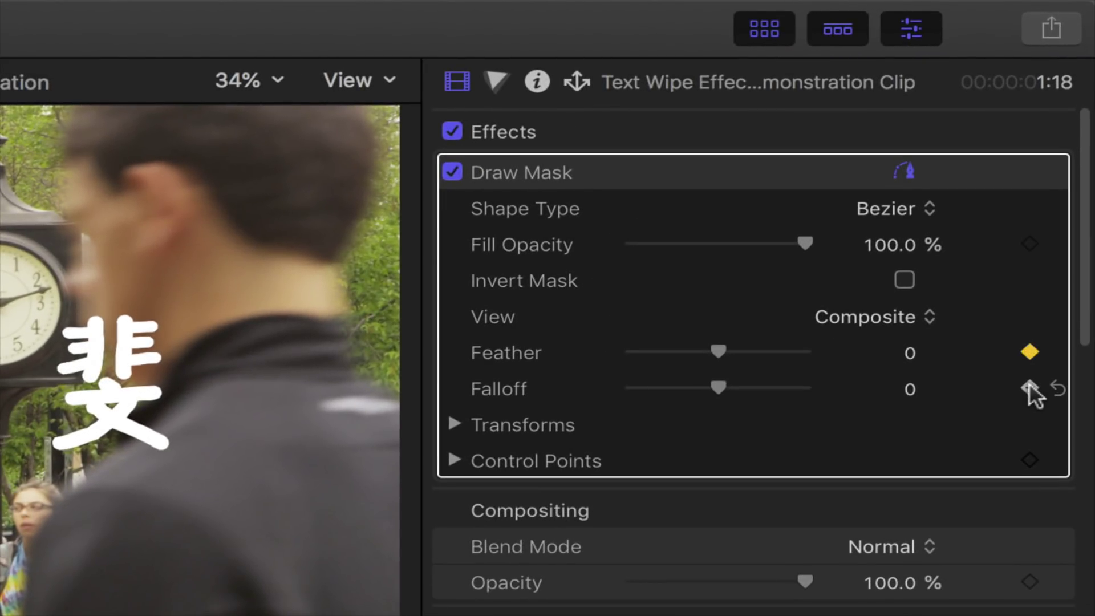
pyautogui.click(1031, 388)
pyautogui.click(456, 424)
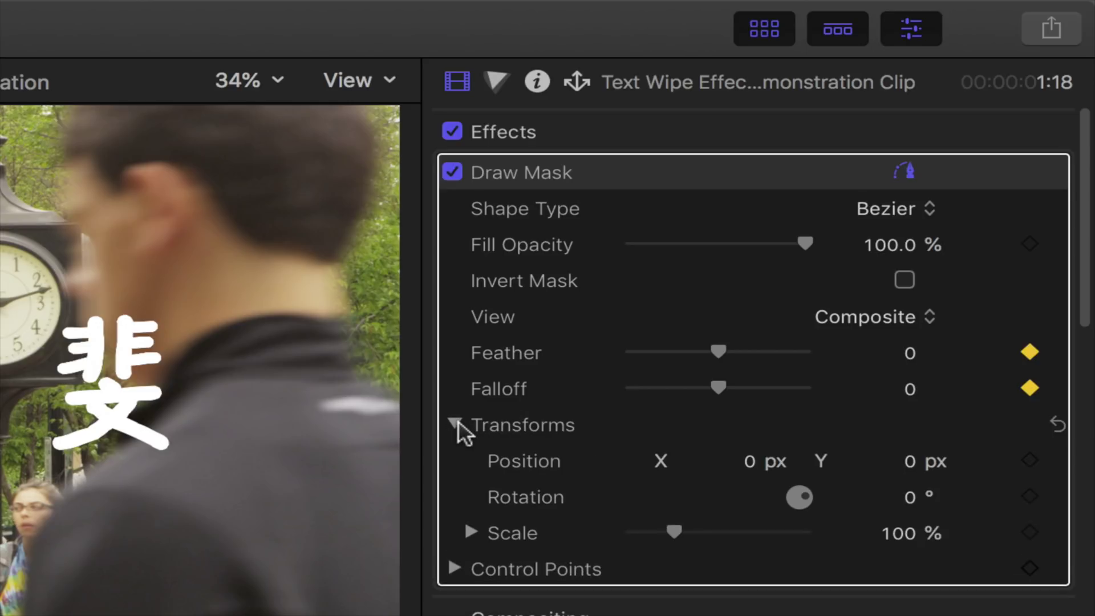
pyautogui.click(1030, 460)
pyautogui.click(1030, 568)
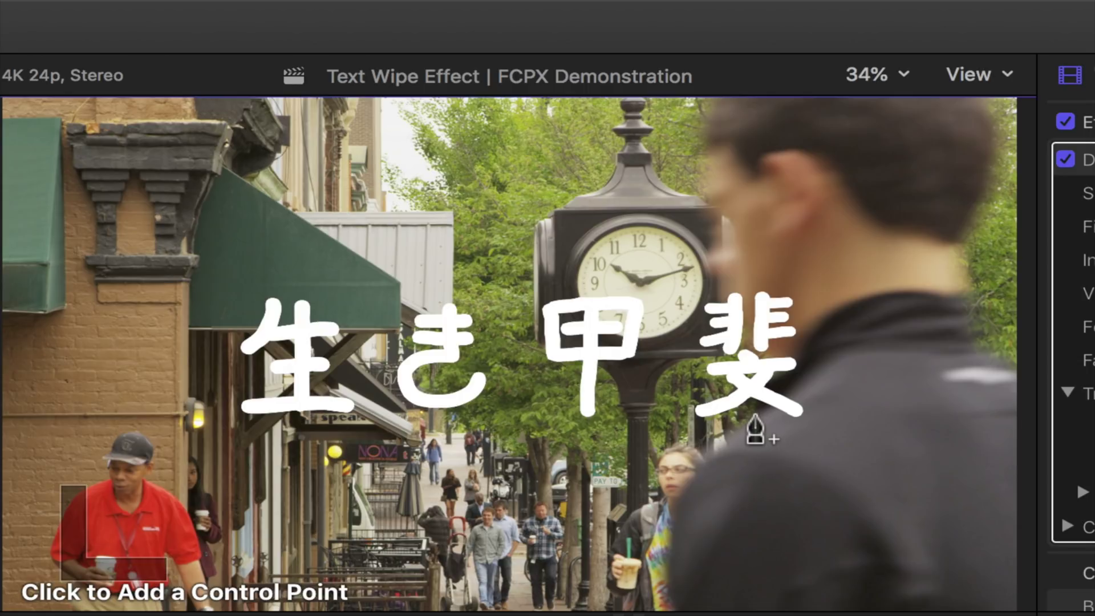
# Step: Place mask points along the man's edge, briefly hiding the title to see his outline
pyautogui.click(712, 447)
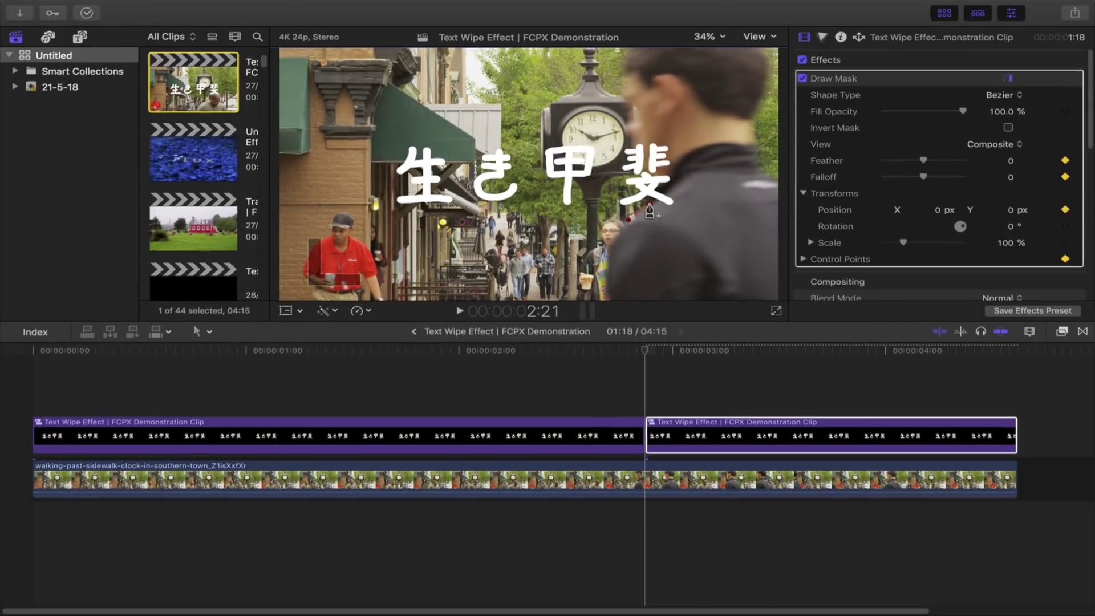
pyautogui.press('v')
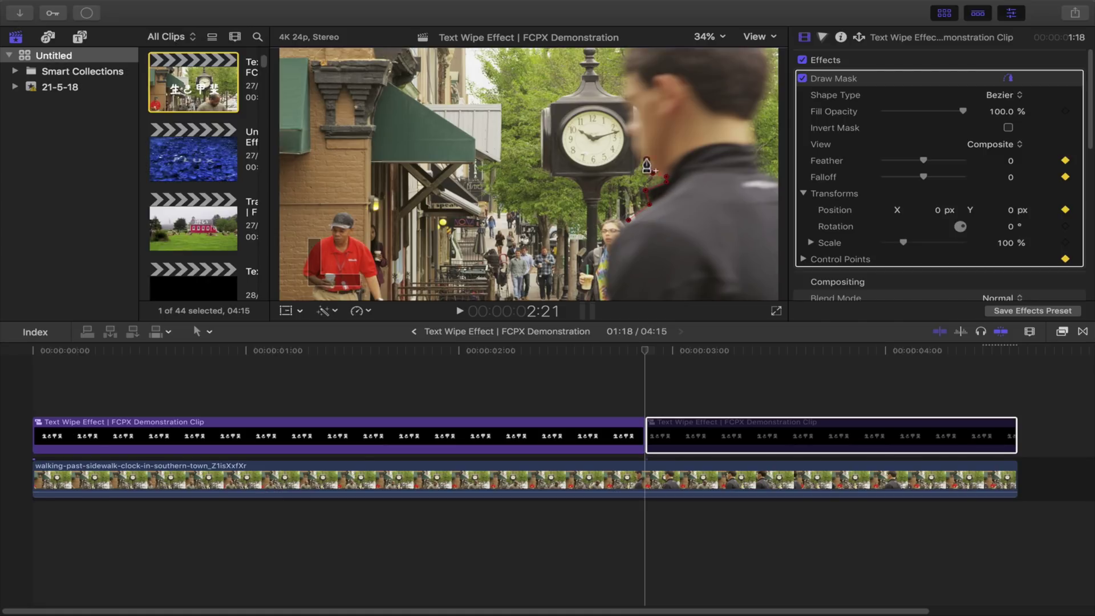
pyautogui.press('v')
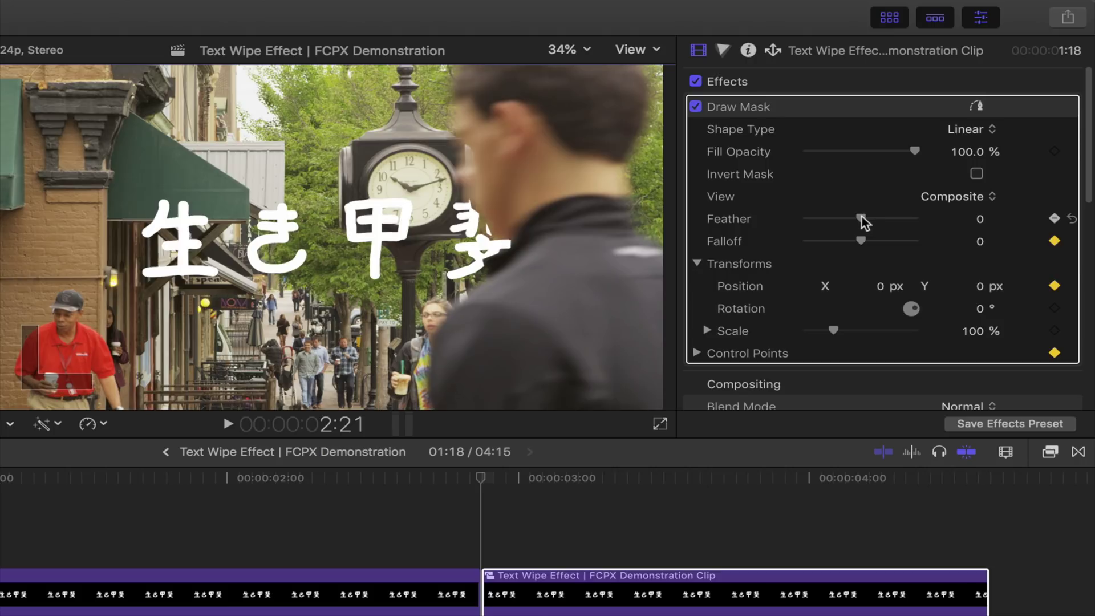
pyautogui.click(977, 106)
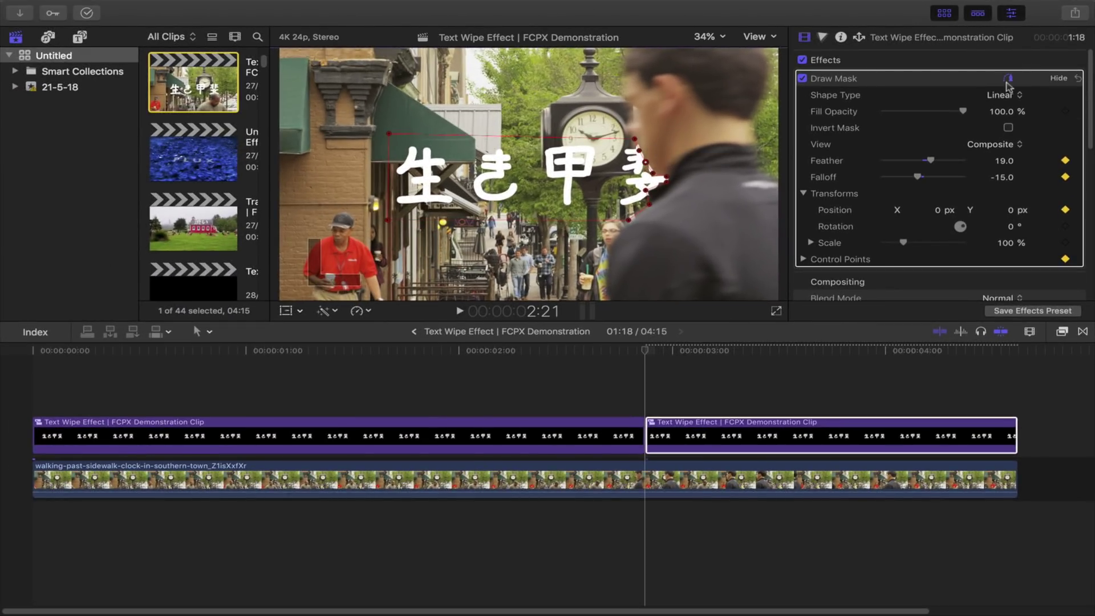
# Step: Step forward frame by frame, moving the mask points to track the passing man
pyautogui.press('Right')
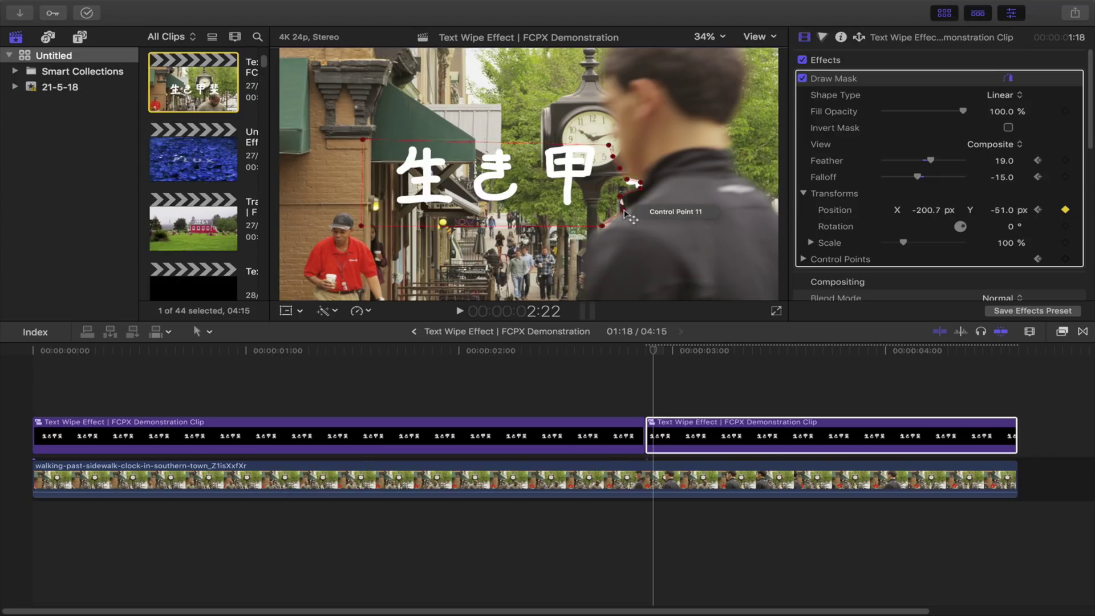
pyautogui.moveTo(627, 216); pyautogui.dragTo(627, 215)
pyautogui.press('Right')
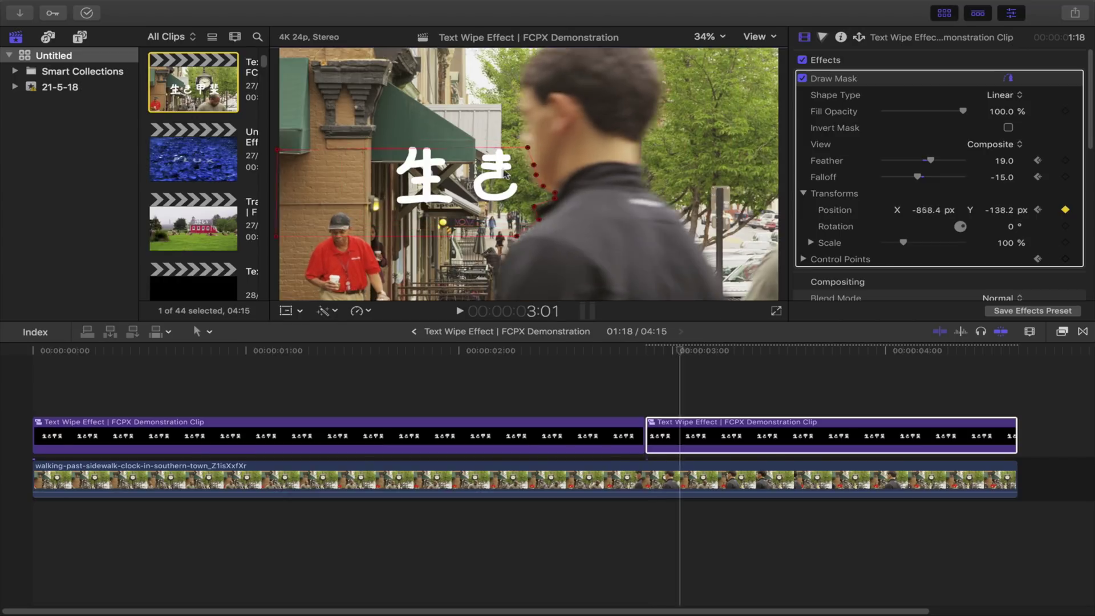
pyautogui.press('Right')
pyautogui.press('Right')
pyautogui.press('Right')
pyautogui.press('Right')
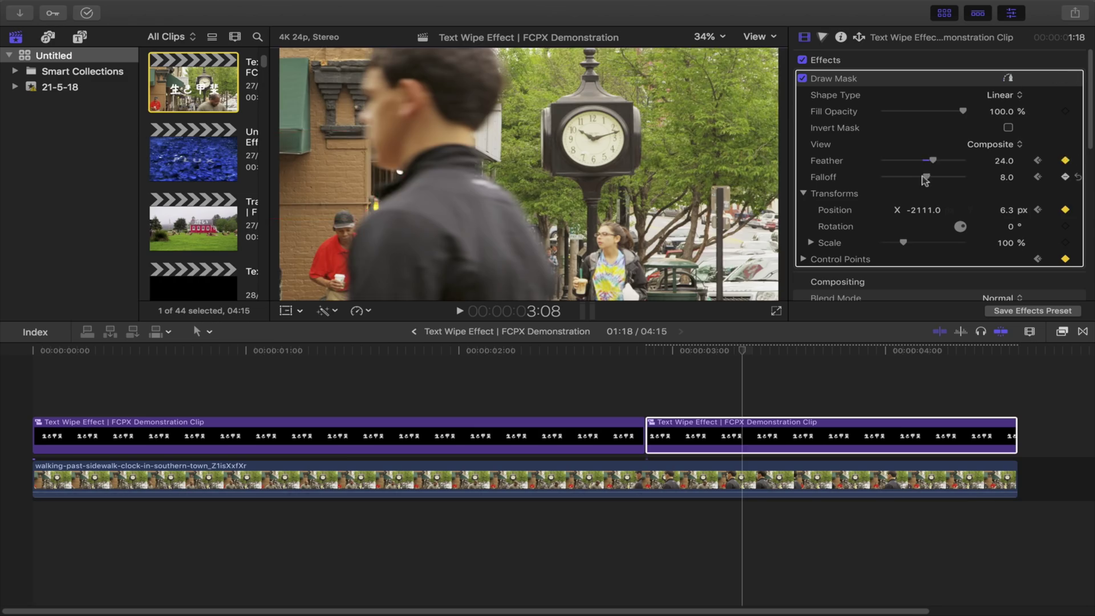